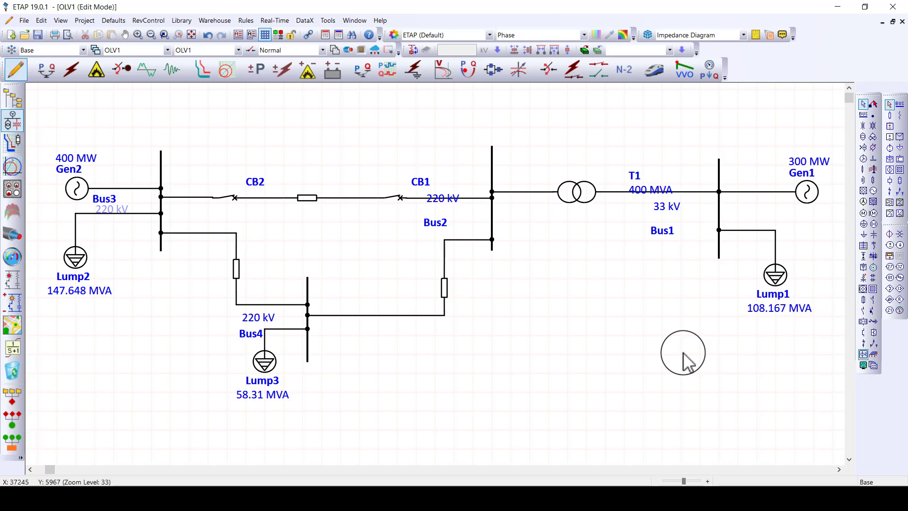
- Run a load flow analysis on the one-line diagram with the default output report name
click(46, 70)
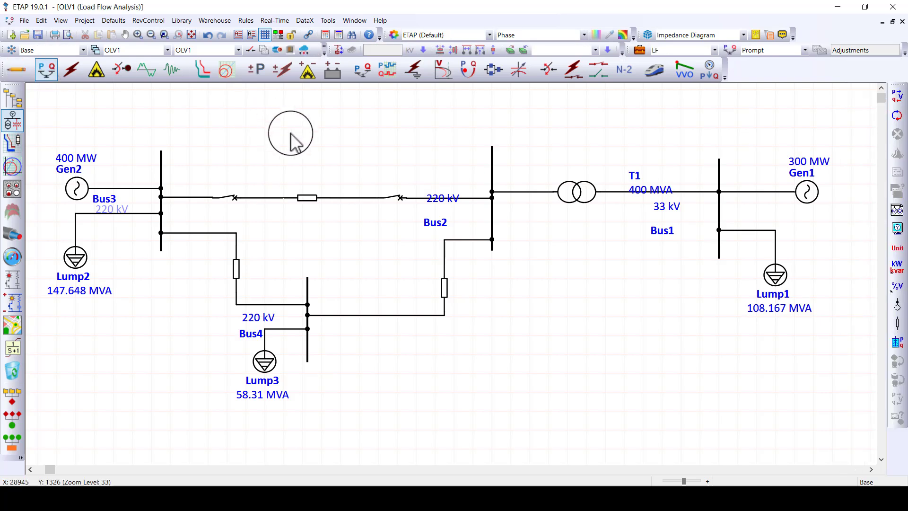
click(897, 97)
click(463, 263)
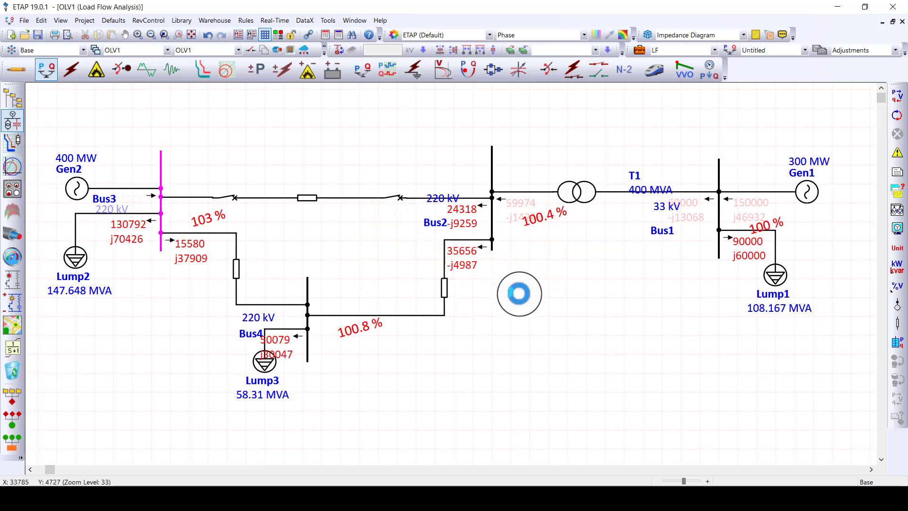
- Set the load flow results' power flow display unit to MVA
click(898, 229)
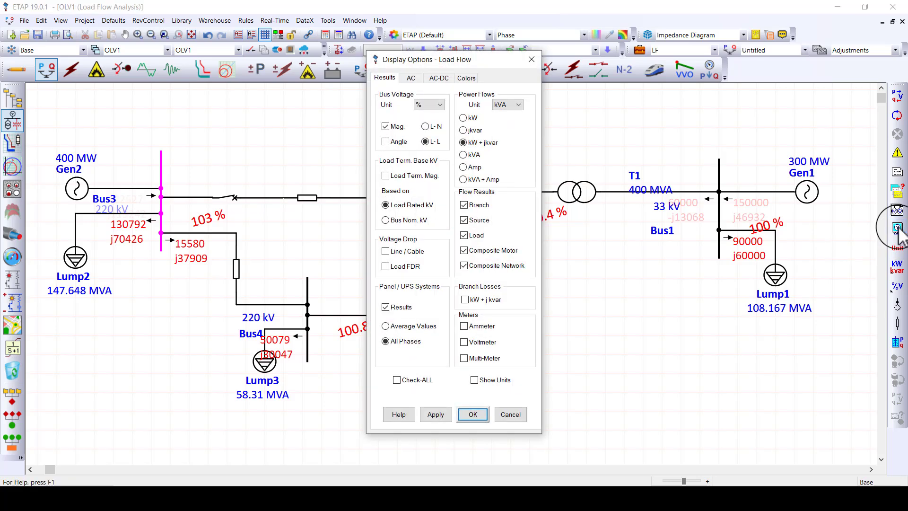
click(518, 105)
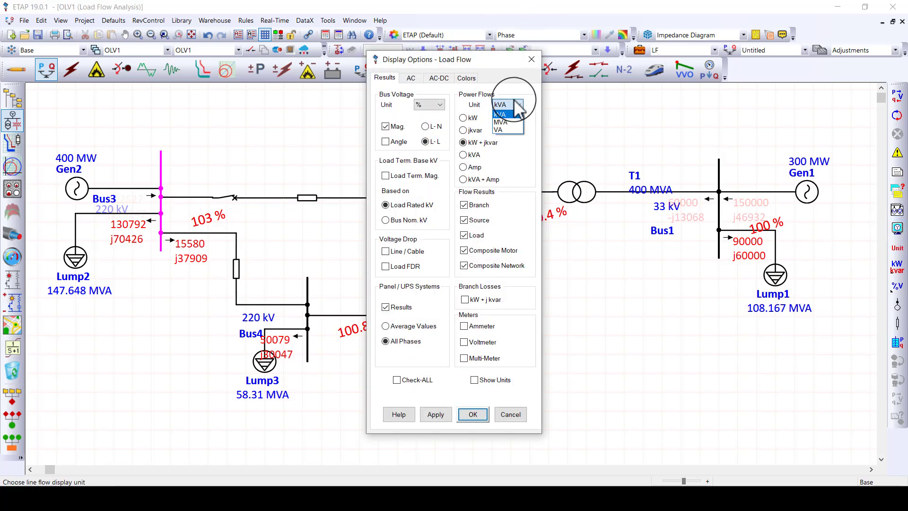
click(516, 123)
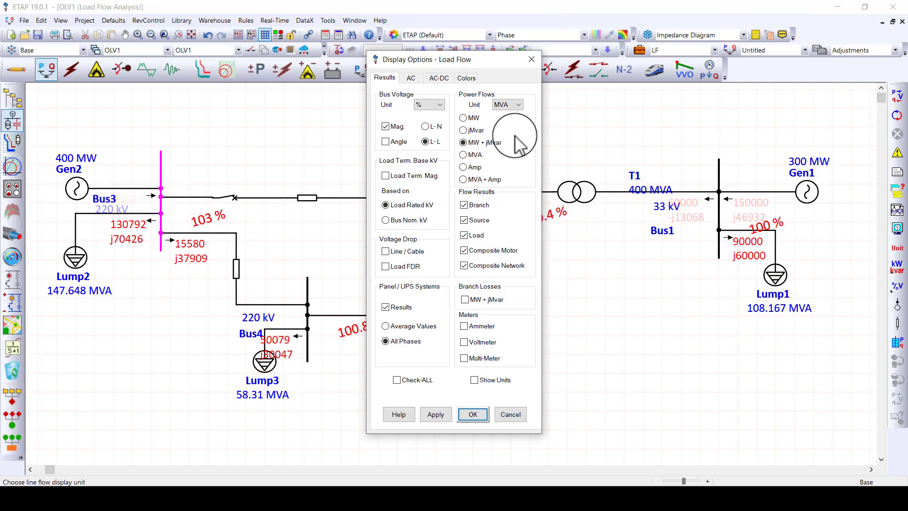
click(473, 415)
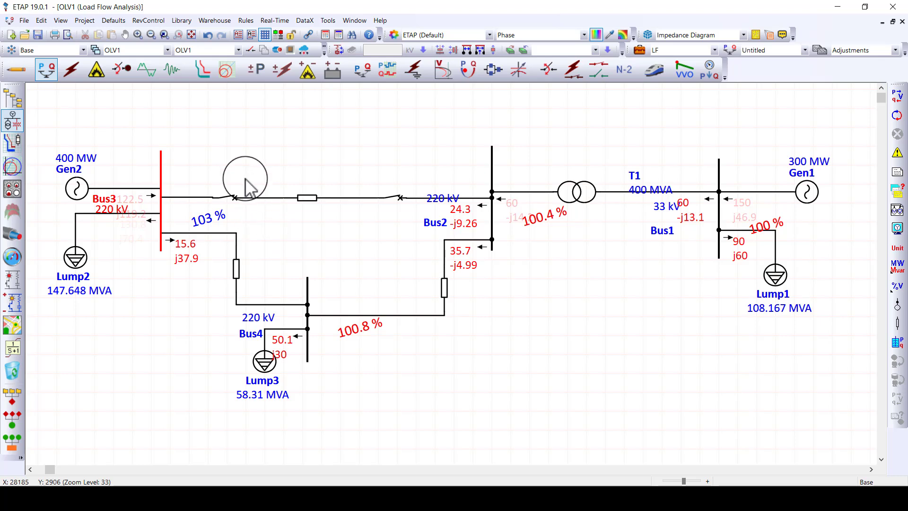
- Switch to transient stability analysis and set the TS study case's total simulation time to 35 seconds
click(177, 72)
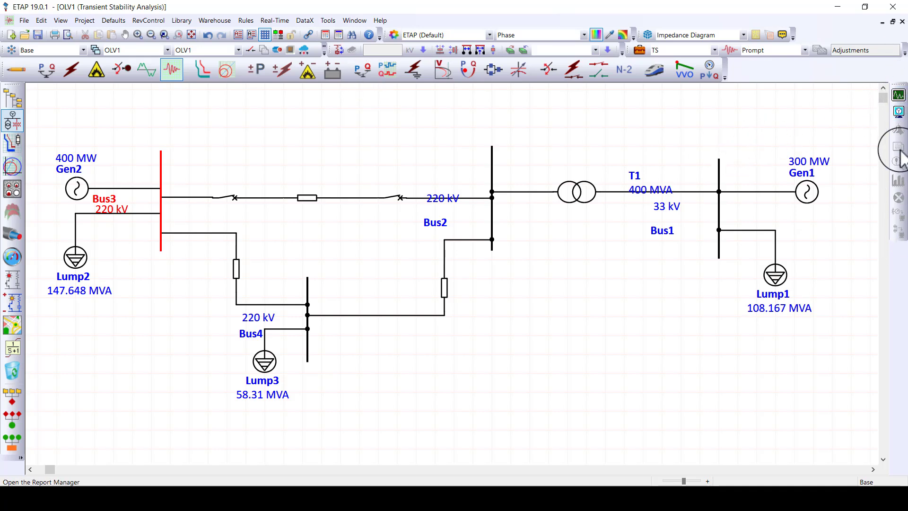
click(898, 96)
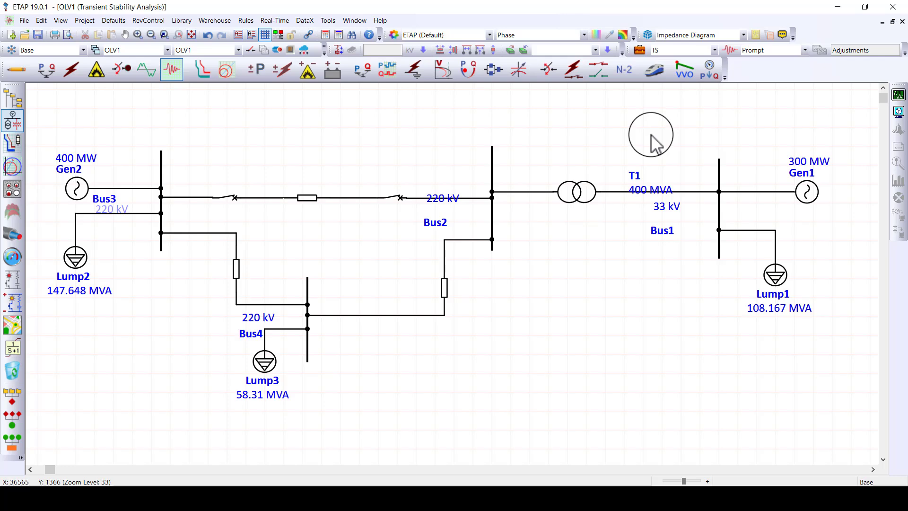
click(640, 49)
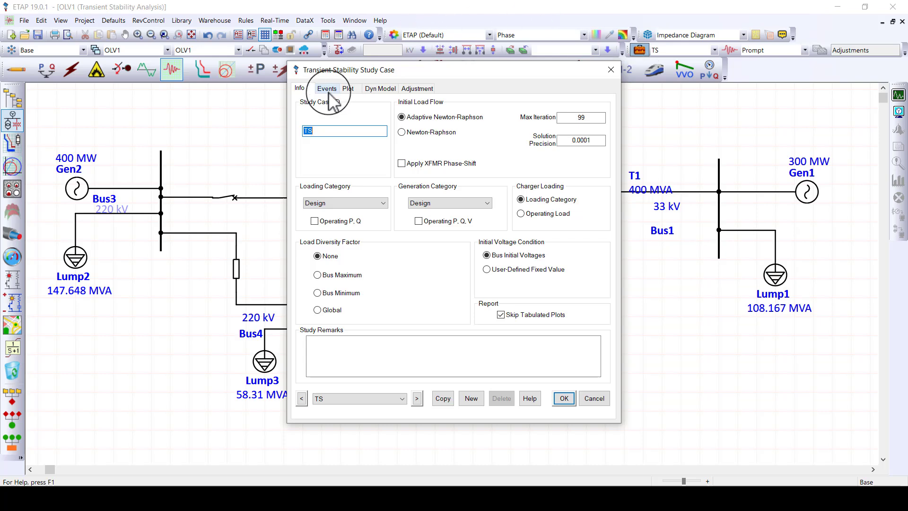
click(328, 90)
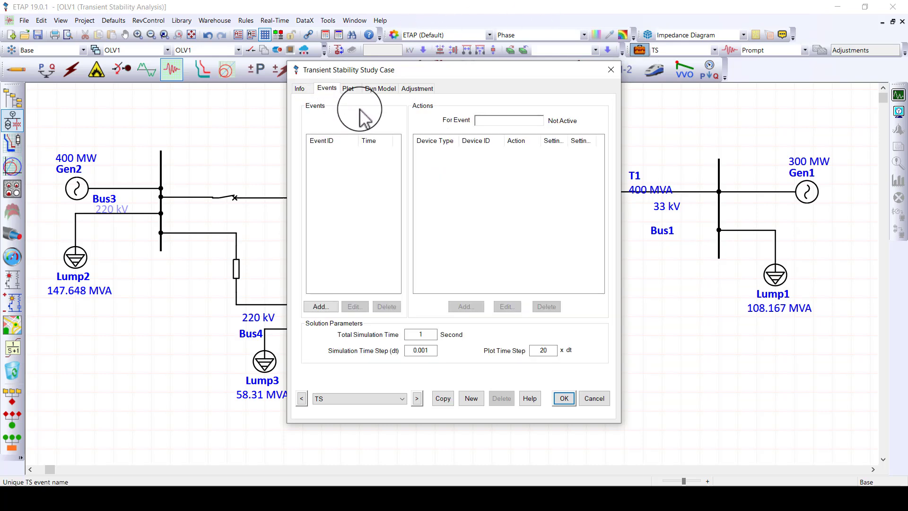
drag(428, 64, 662, 76)
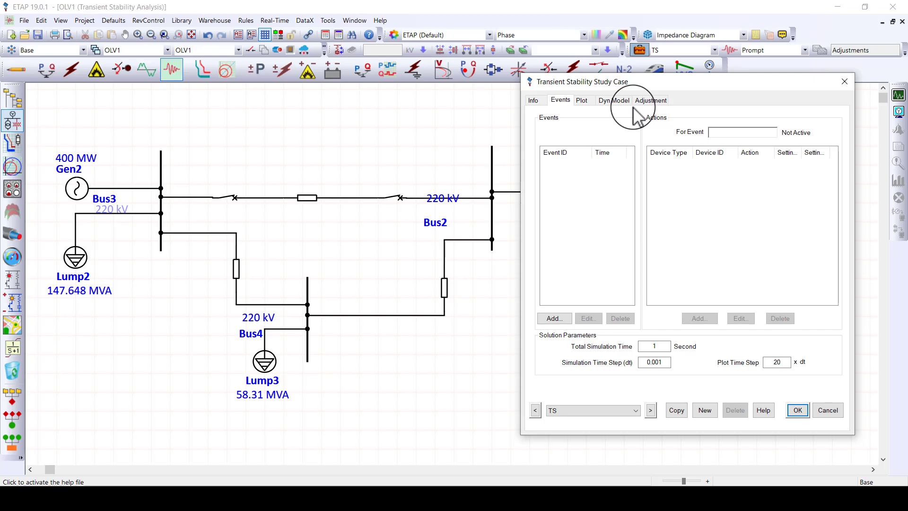
double_click(648, 347)
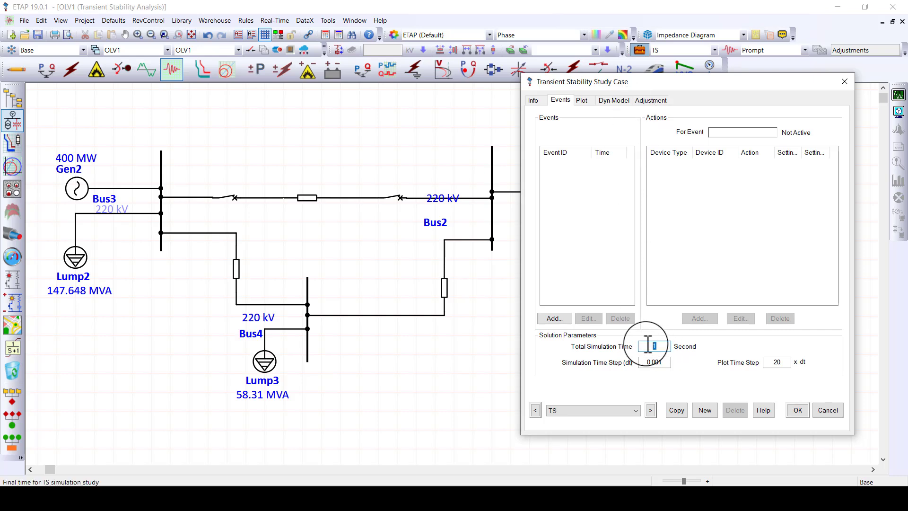
text(35)
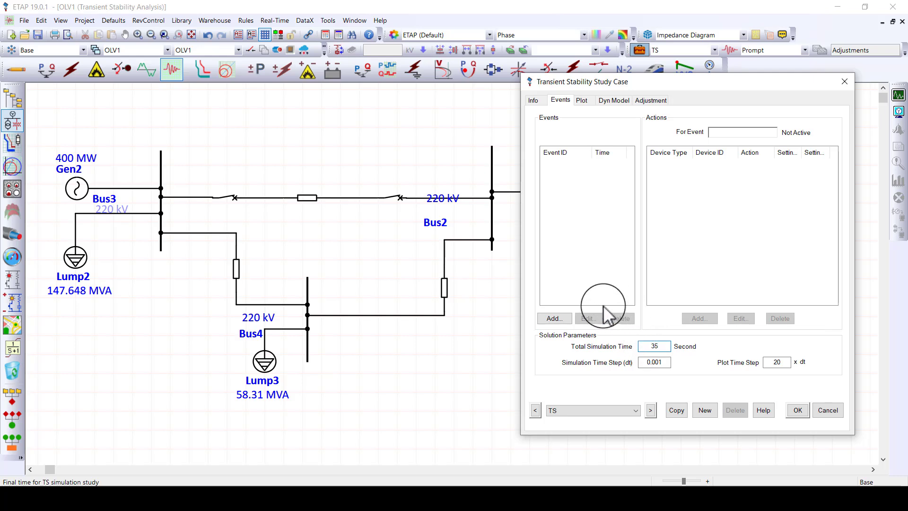
- Add an active event named fault1 at time 5 to the transient stability study case
click(554, 319)
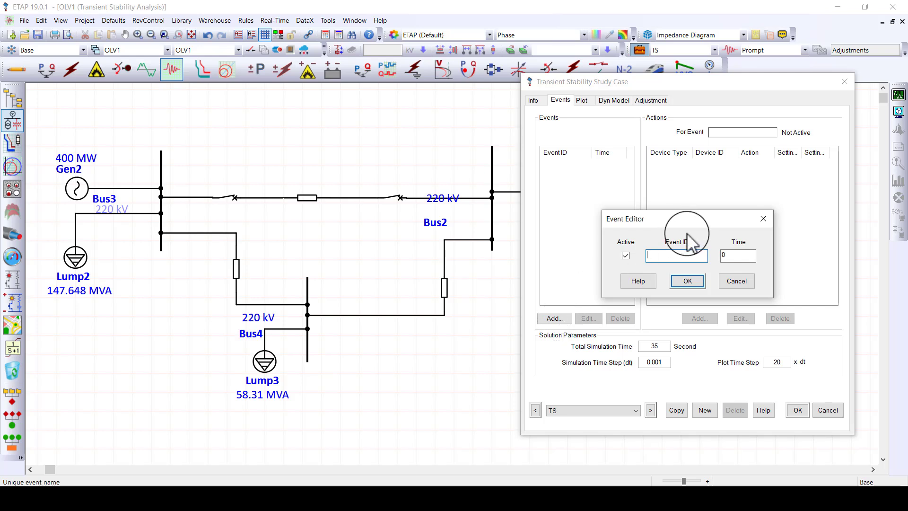
double_click(723, 255)
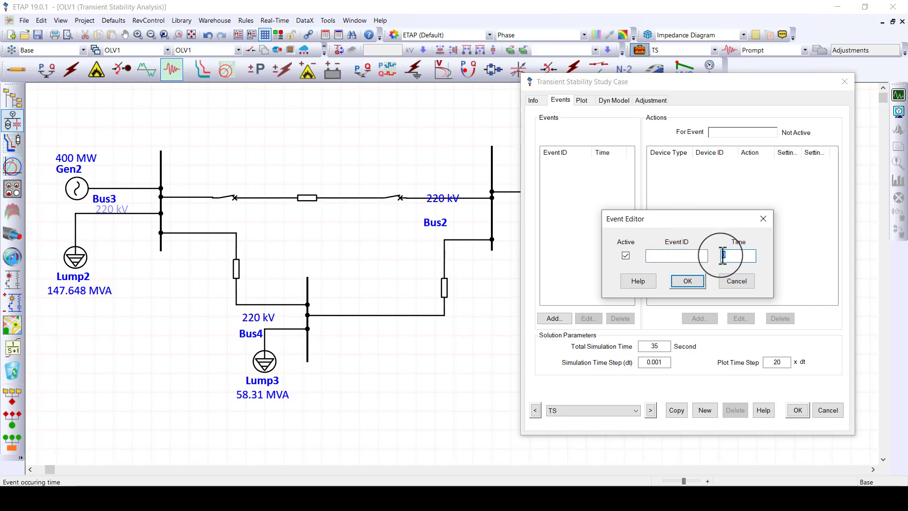
text(5)
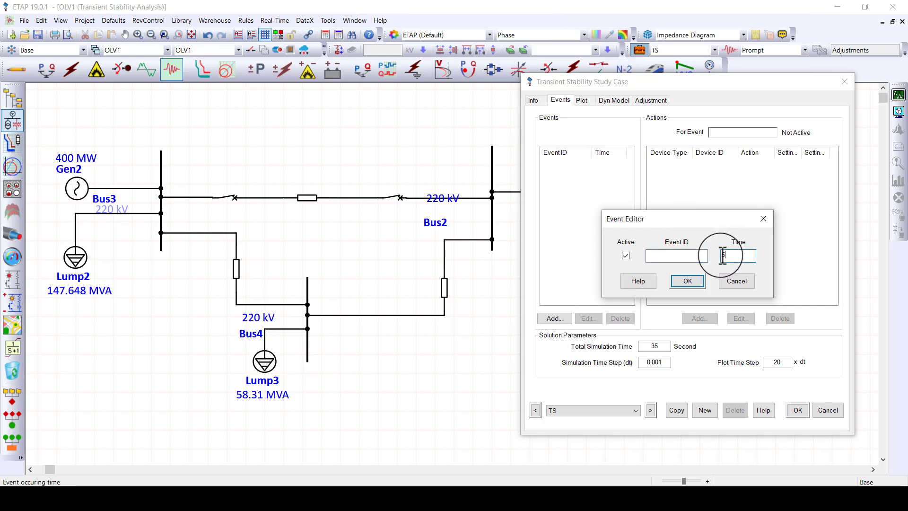
click(678, 255)
text(fault1)
click(691, 281)
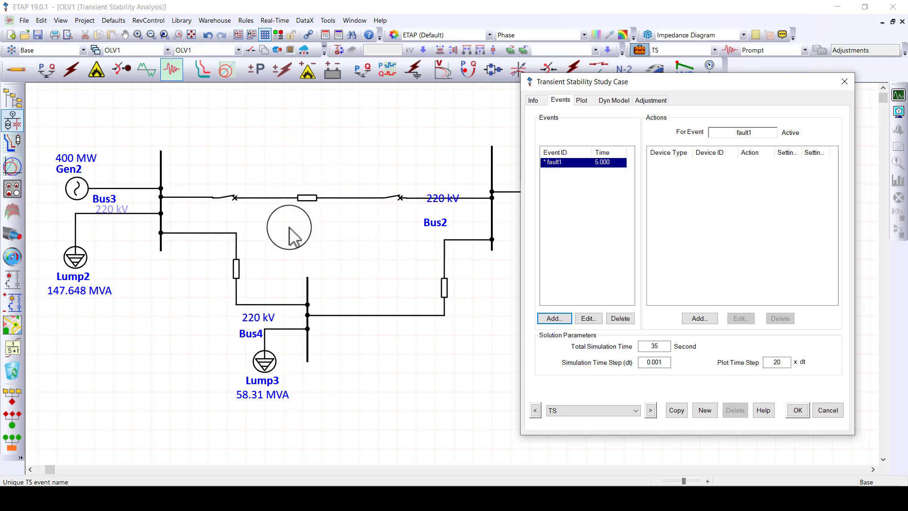
- Add a Fault action on Line1 at 30% of its length to the fault1 event
click(697, 321)
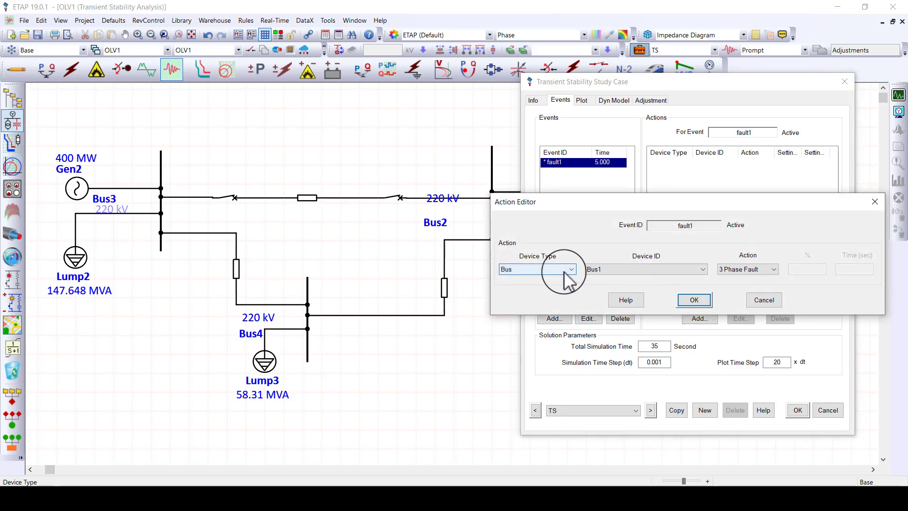
click(564, 271)
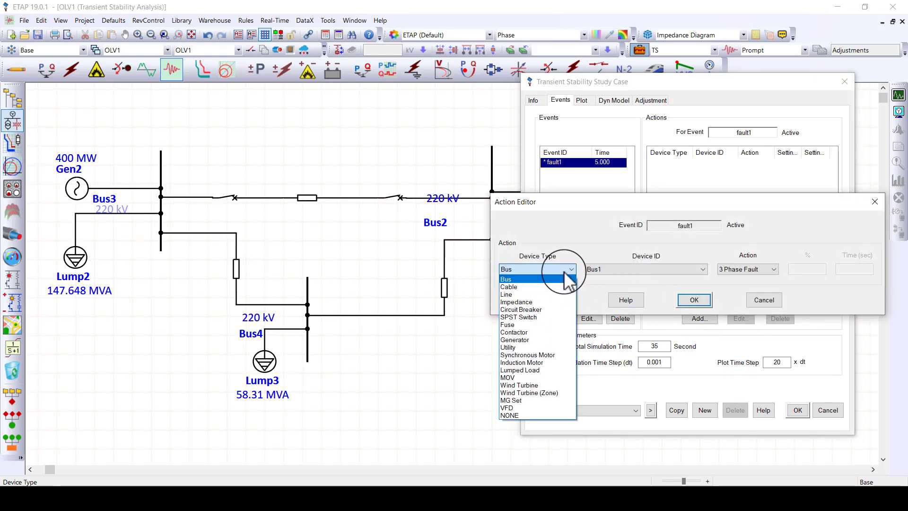
click(538, 294)
click(627, 270)
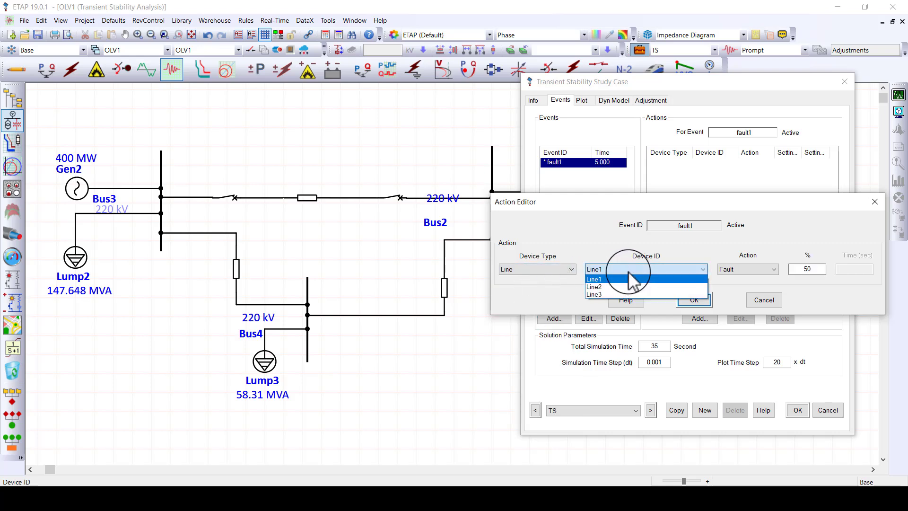
click(617, 279)
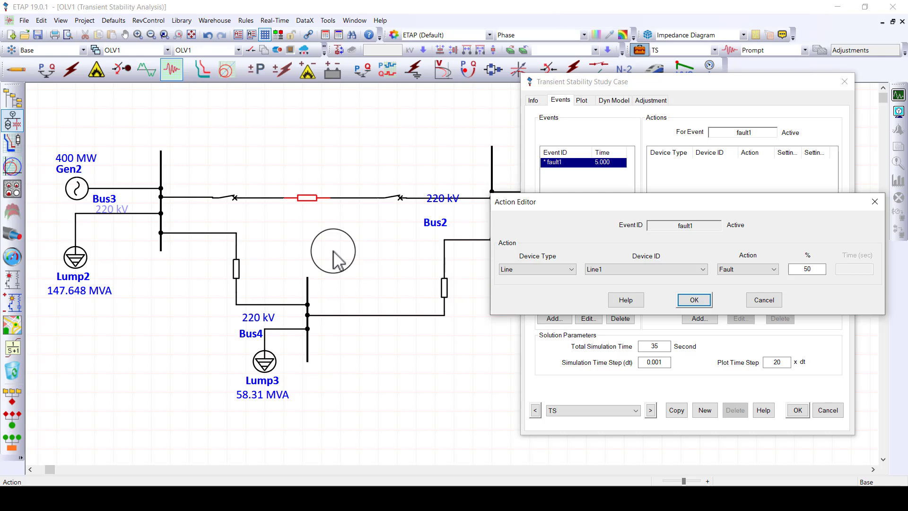
double_click(798, 268)
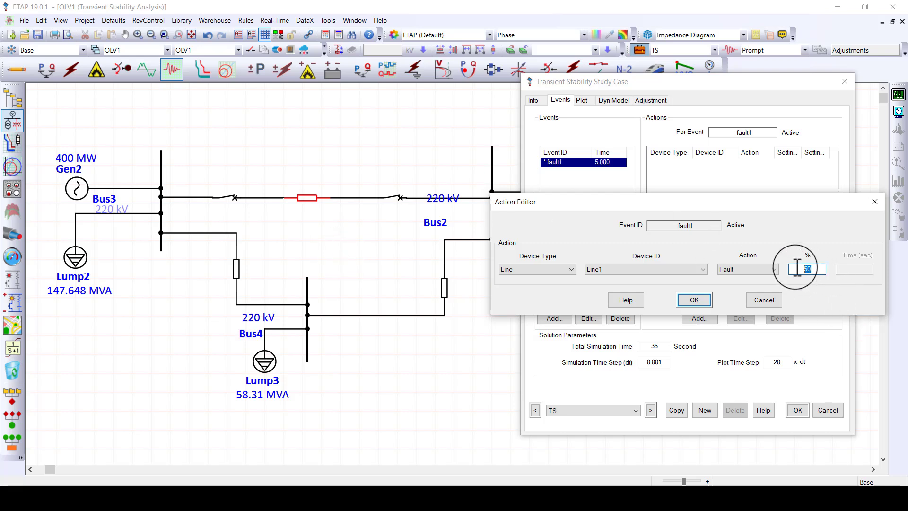
text(30)
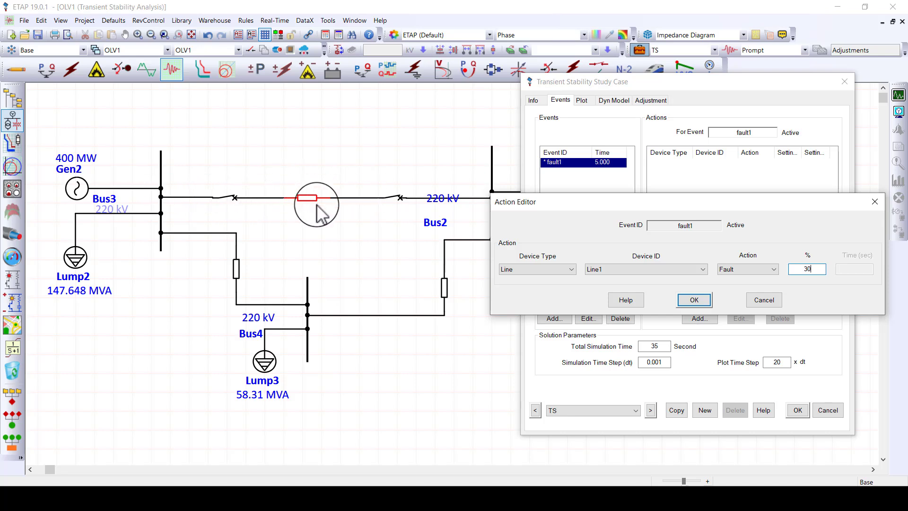
click(694, 301)
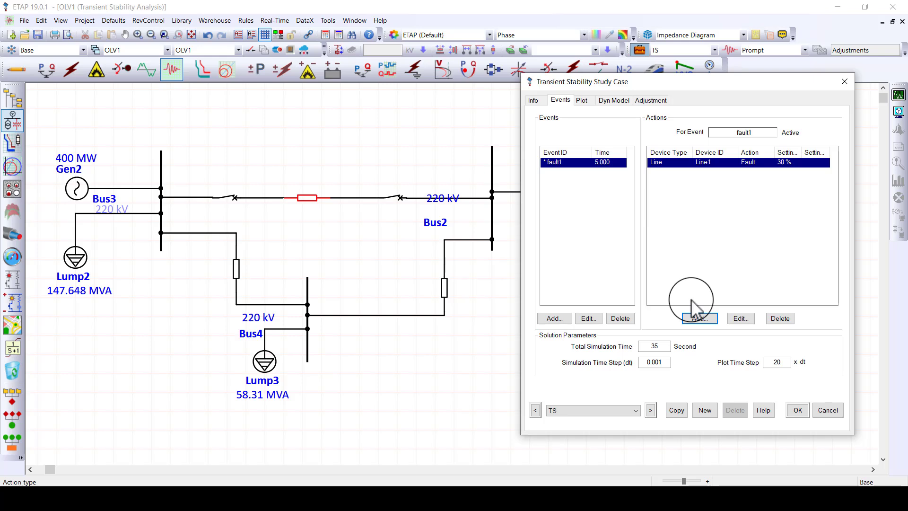
- Add an active event named "clear fault1" at time 5.1
click(555, 319)
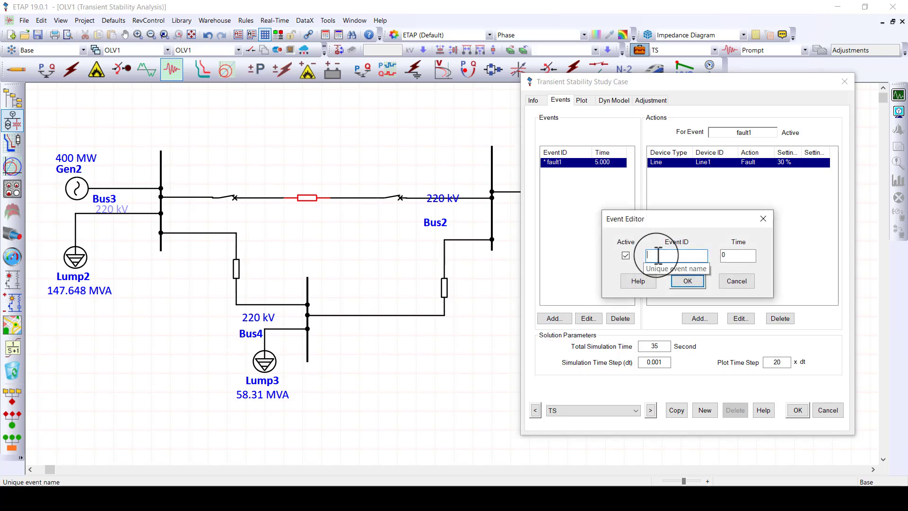
text(cle)
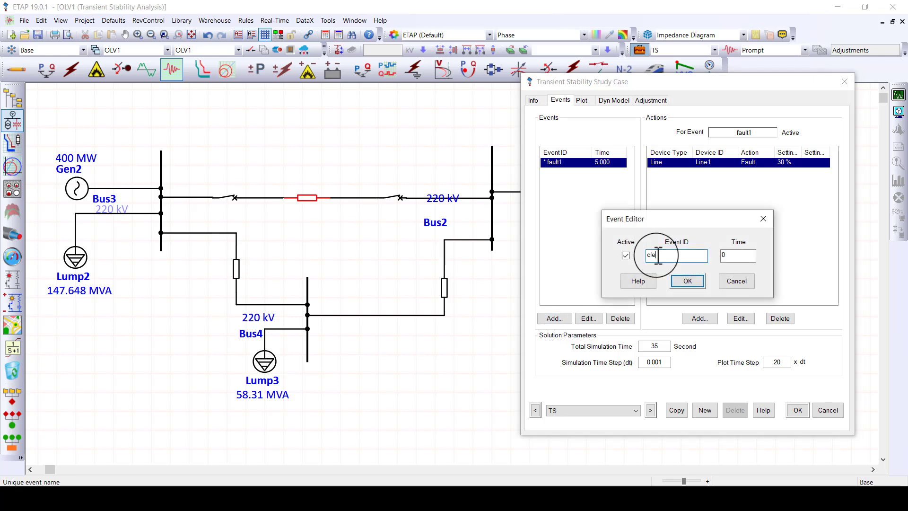
text(ar fault1)
click(725, 256)
drag(725, 256, 718, 256)
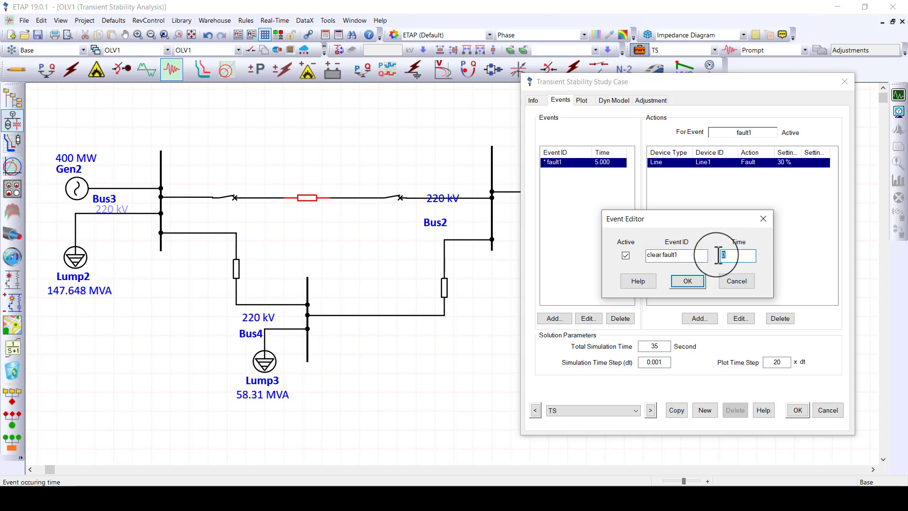
text(5.1)
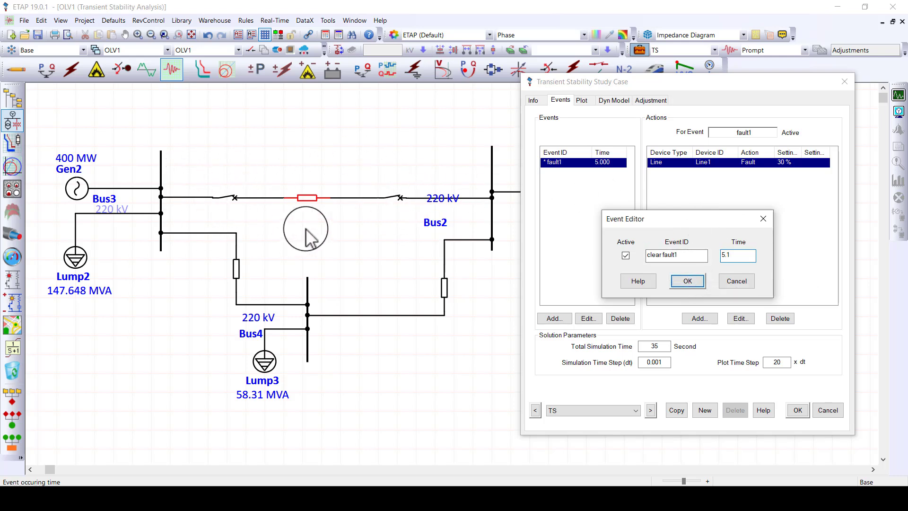
click(689, 281)
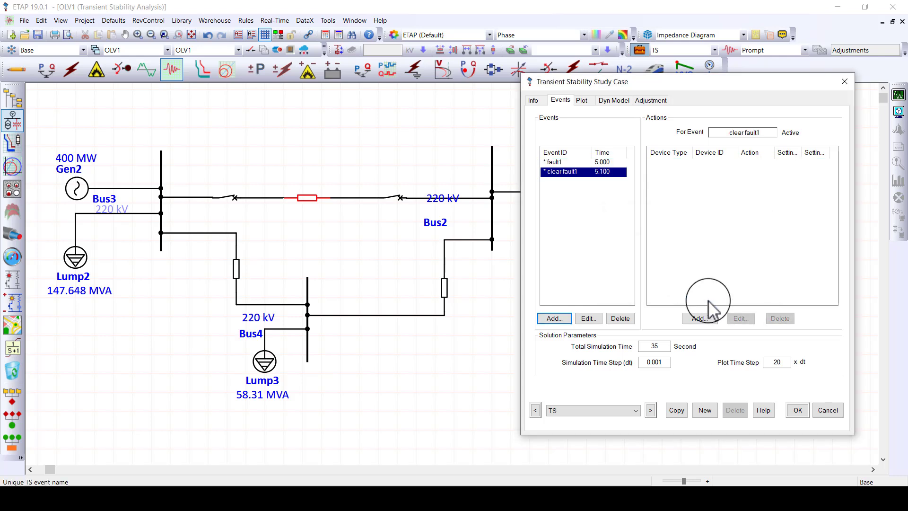
- Add an action to the "clear fault1" event that opens circuit breaker CB1
click(708, 317)
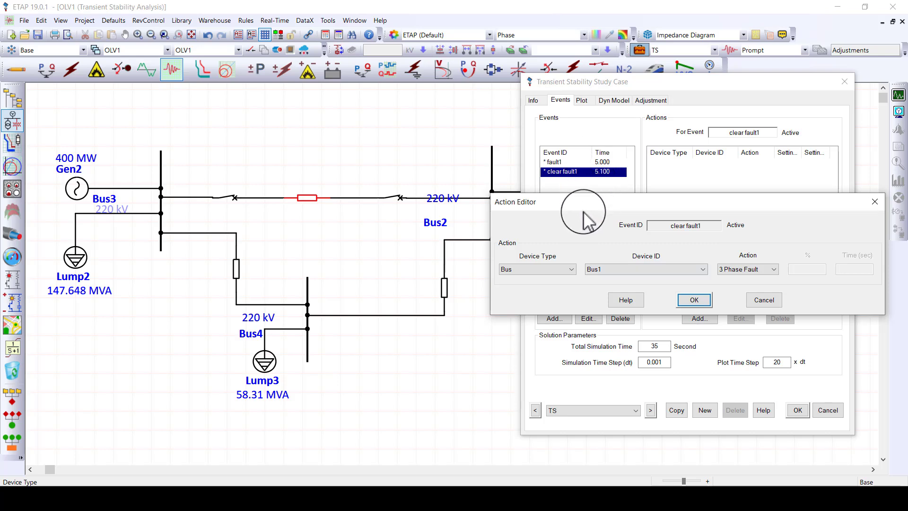
click(571, 268)
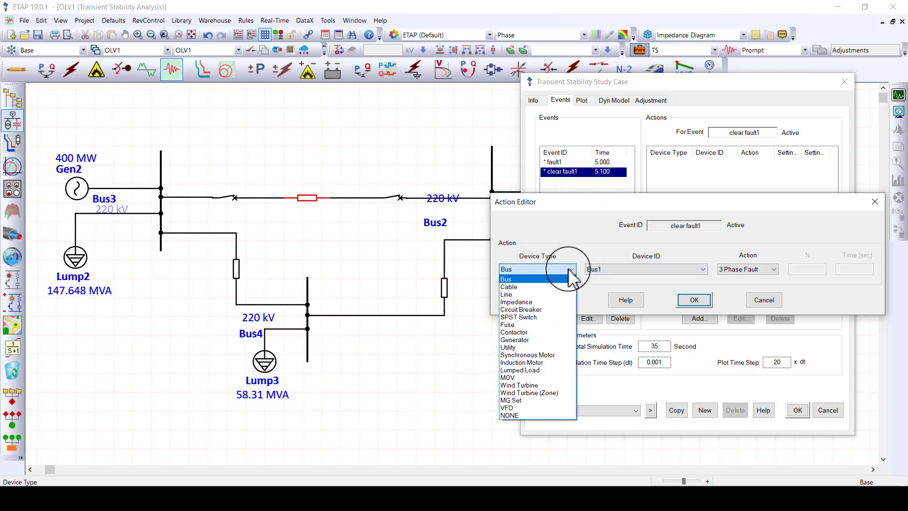
click(525, 310)
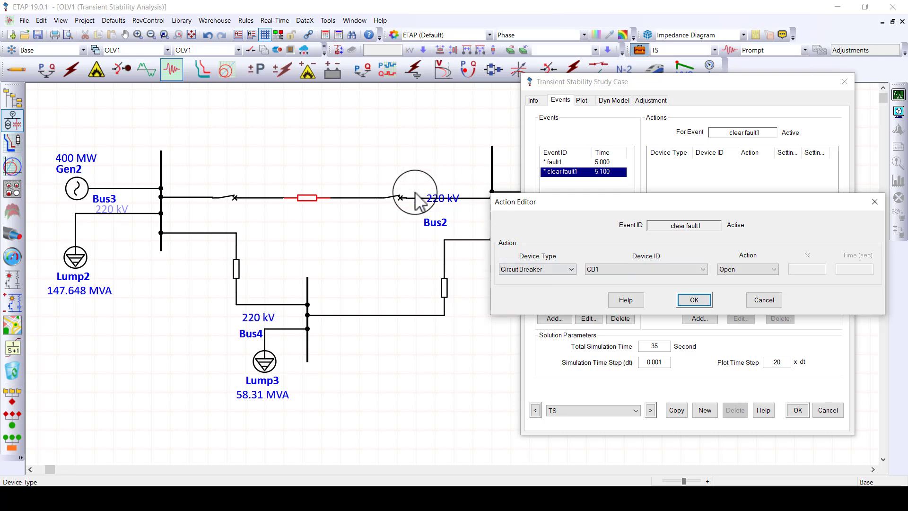
click(751, 269)
click(751, 269)
click(754, 268)
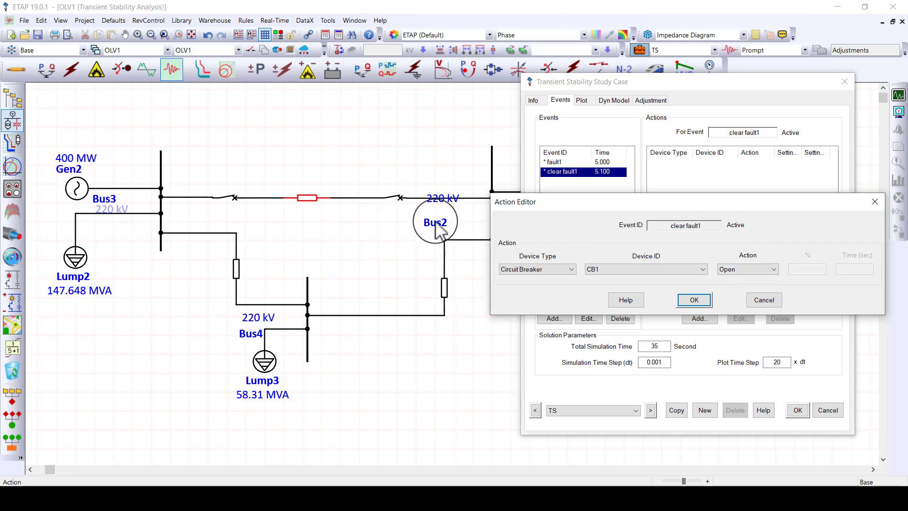
click(694, 300)
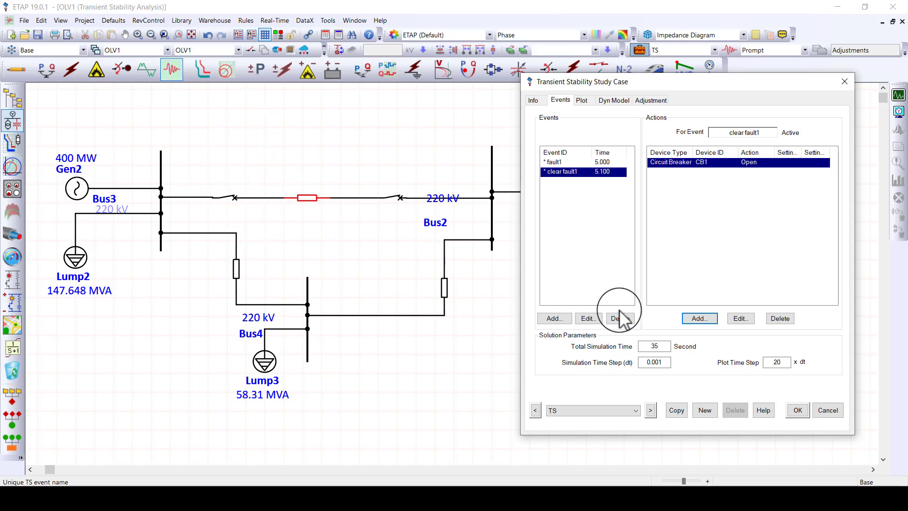
- Add a second action to the "clear fault1" event that opens circuit breaker CB2
click(699, 318)
click(571, 270)
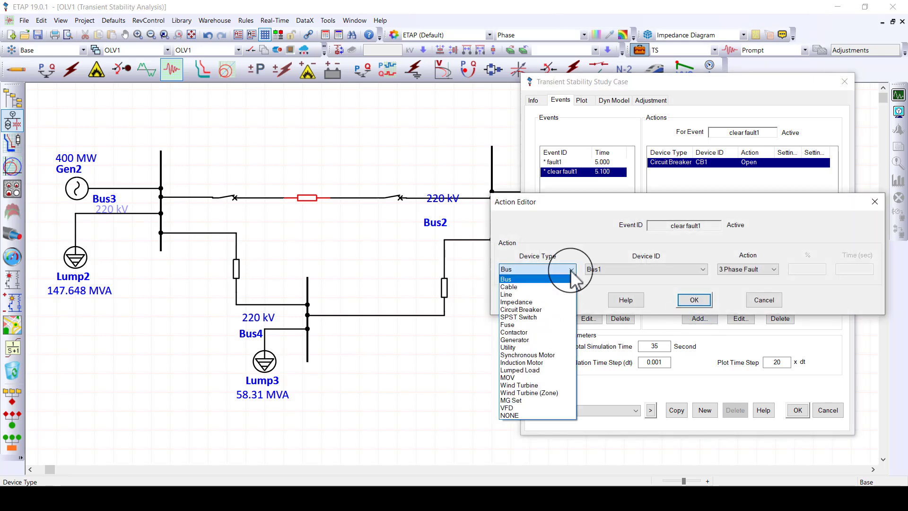
click(529, 309)
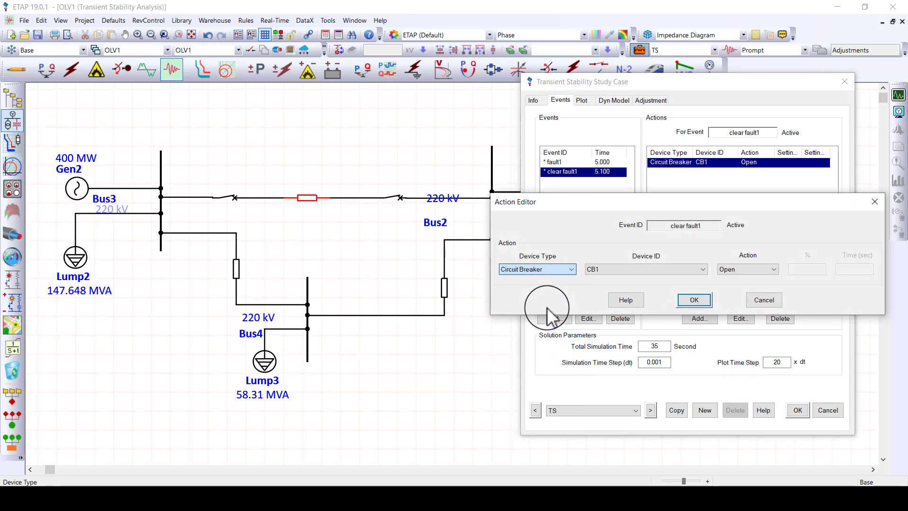
click(624, 270)
click(620, 287)
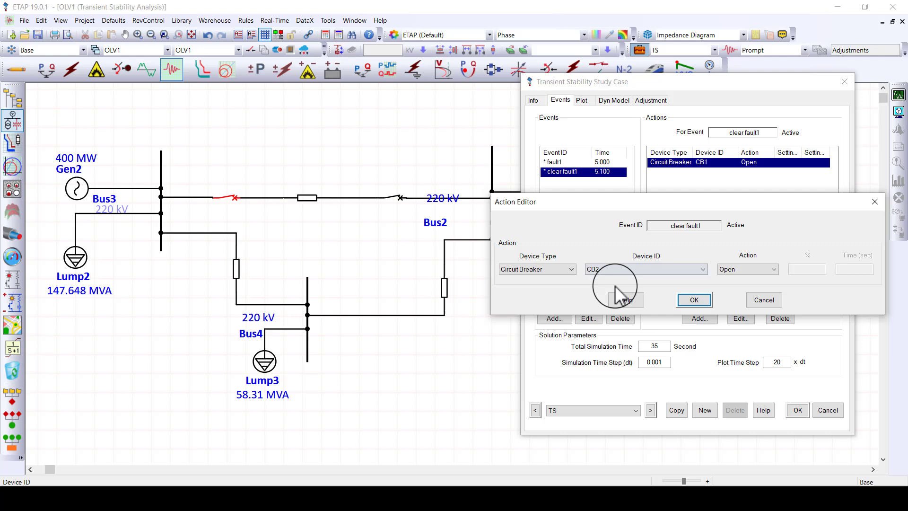
click(744, 268)
click(743, 268)
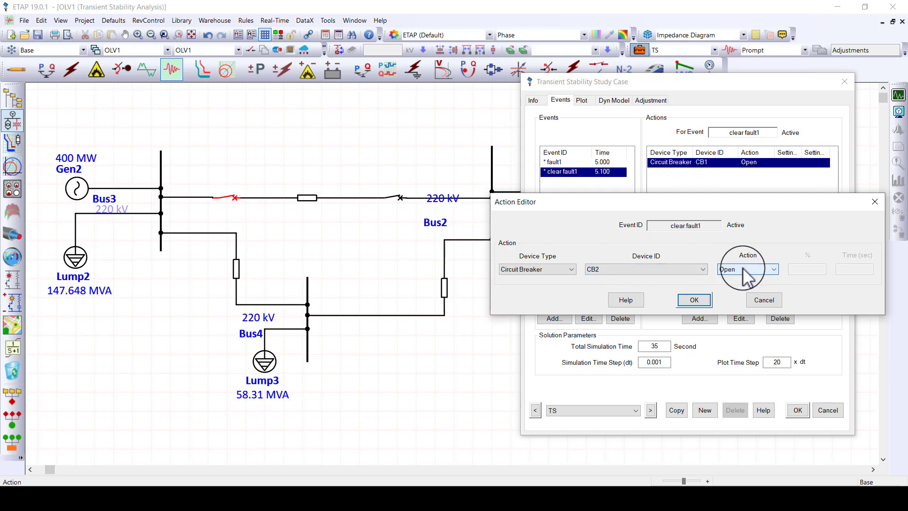
click(697, 300)
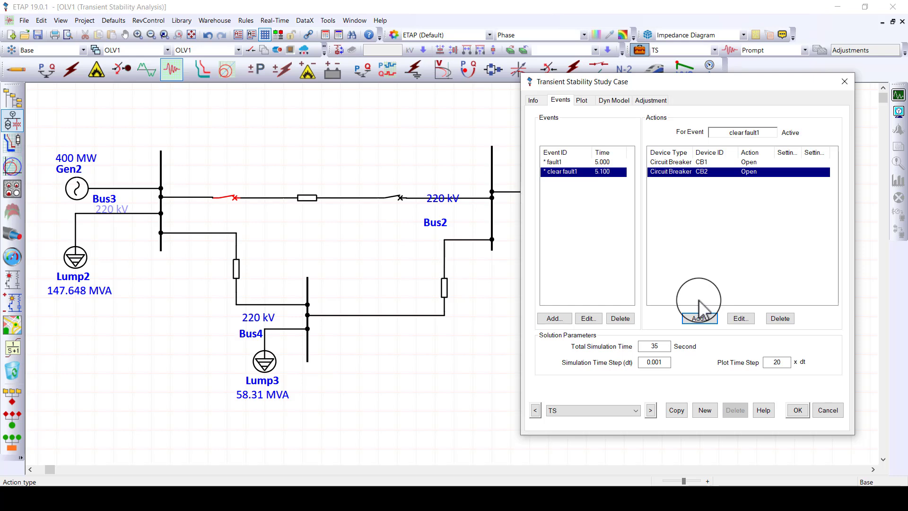
- Review the actions assigned to the fault1 and "clear fault1" events
click(601, 162)
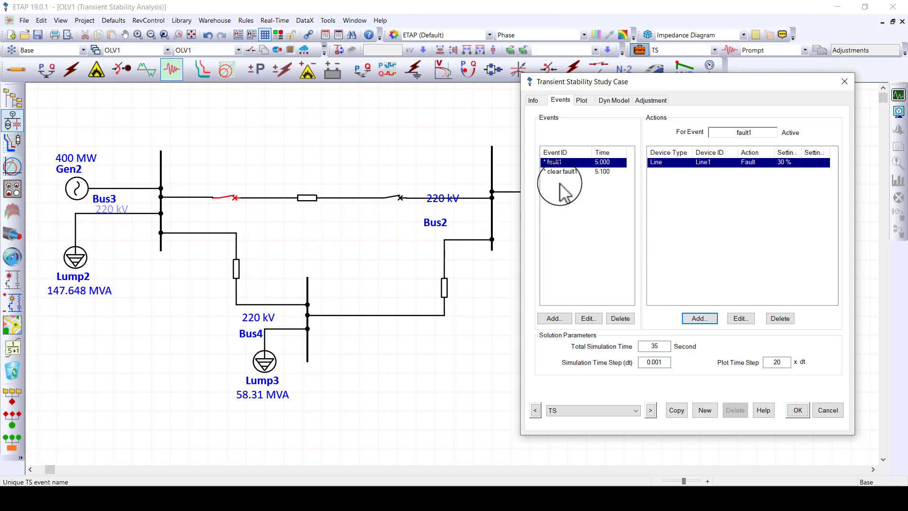
click(579, 172)
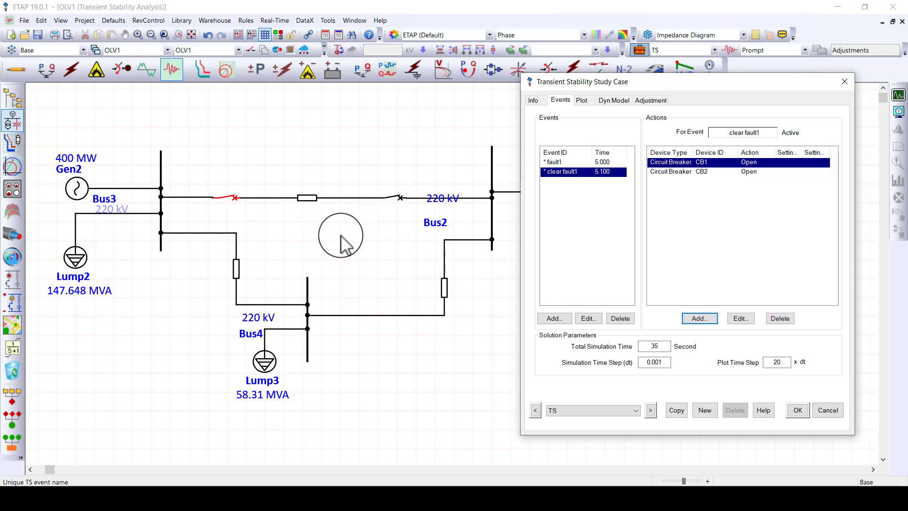
click(699, 172)
click(699, 162)
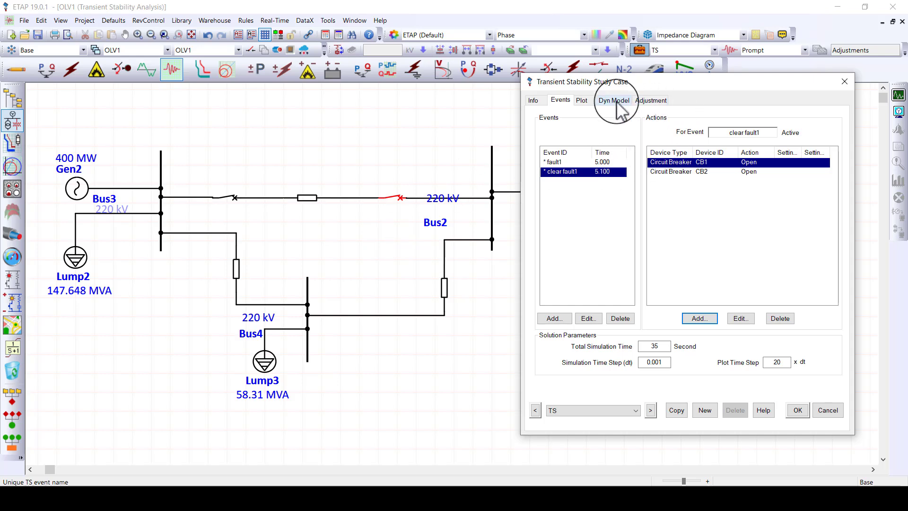
- Enable plotting and tabulation for synchronous generators Gen1 and Gen2 in the study case
click(584, 101)
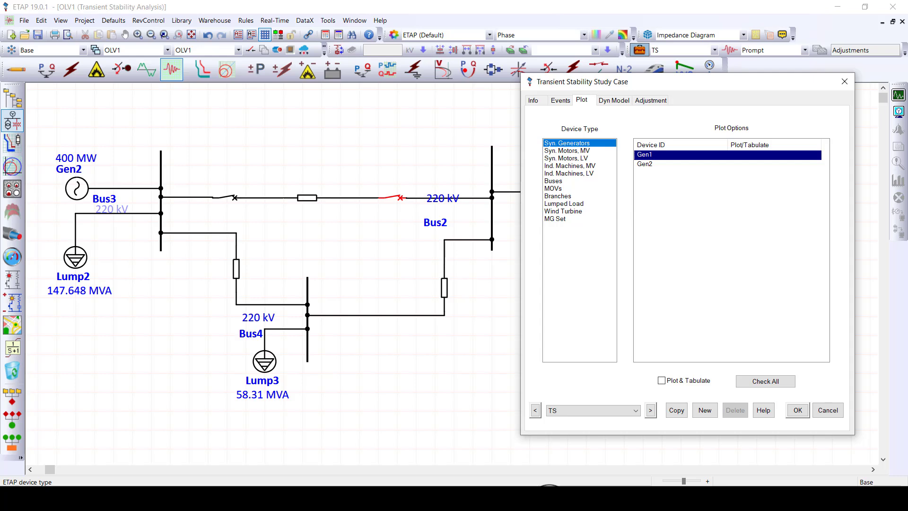
double_click(664, 155)
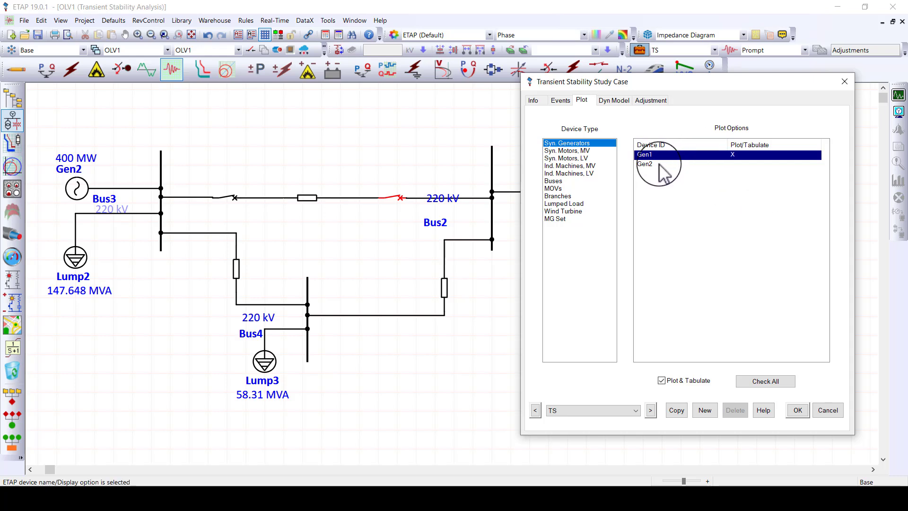
click(659, 165)
double_click(659, 165)
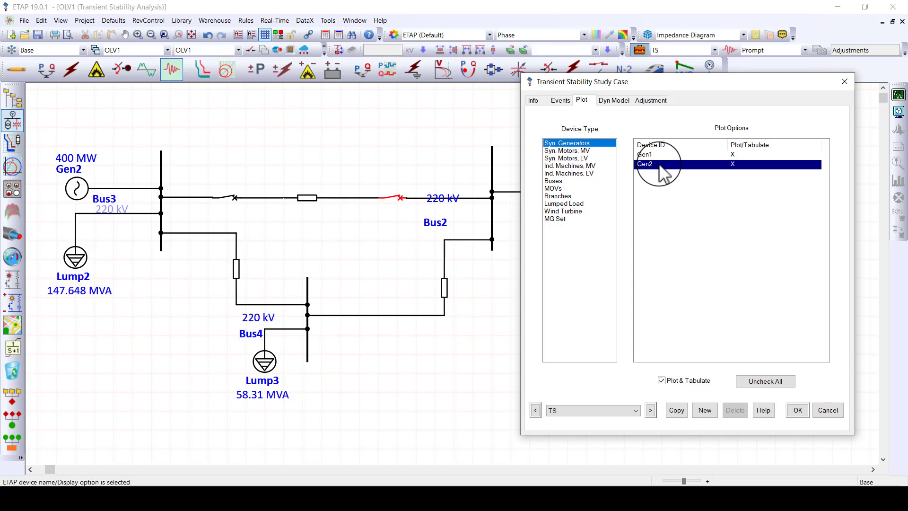
- Enable plotting and tabulation for Bus1, Bus2, Bus3 and Bus4
click(563, 182)
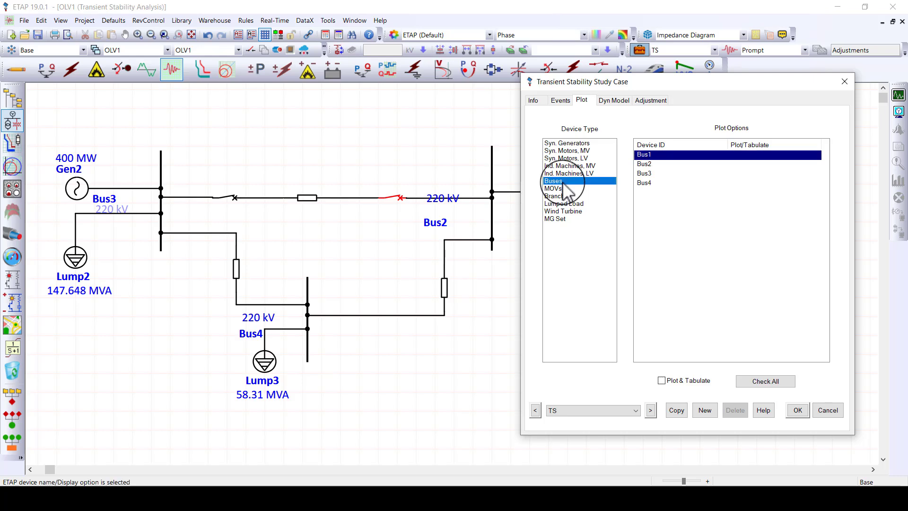
double_click(655, 164)
double_click(653, 174)
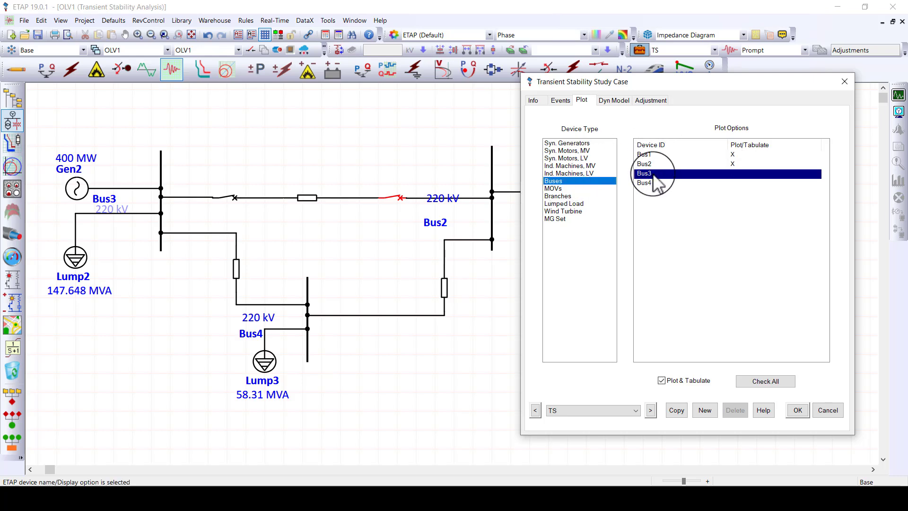
click(652, 182)
double_click(653, 183)
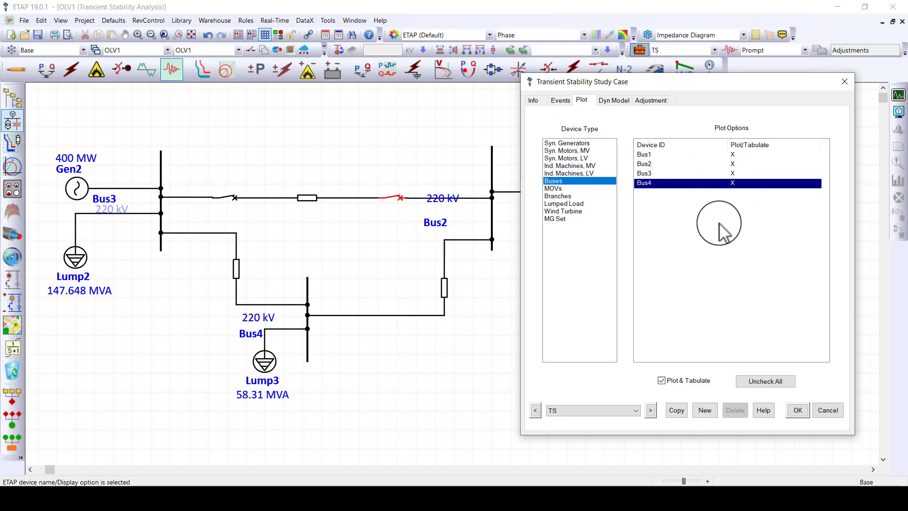
- Enable plotting and tabulation for lumped loads Lump1, Lump2 and Lump3, and accept the study case settings
click(584, 204)
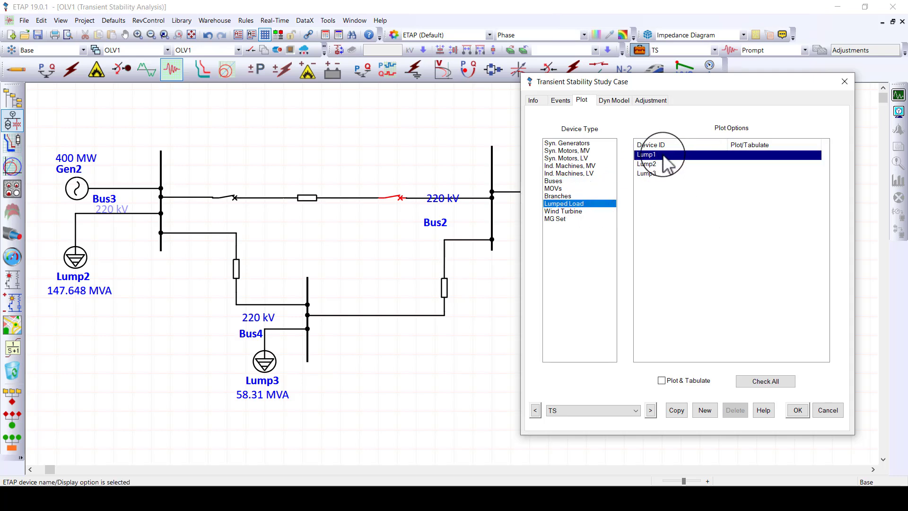
double_click(662, 157)
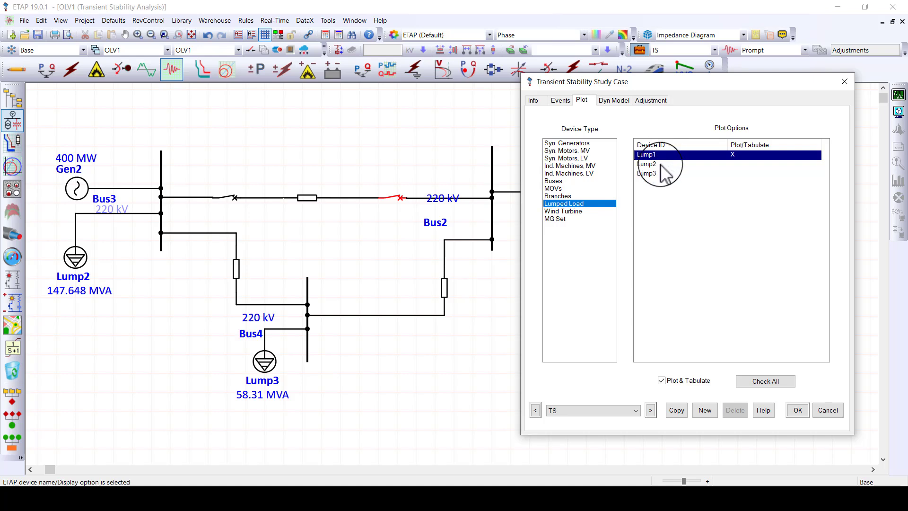
double_click(661, 164)
double_click(661, 174)
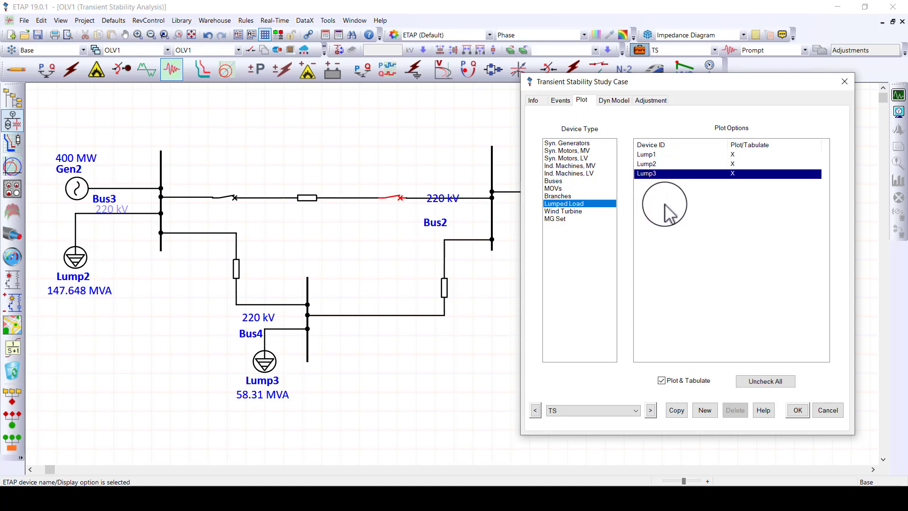
click(798, 410)
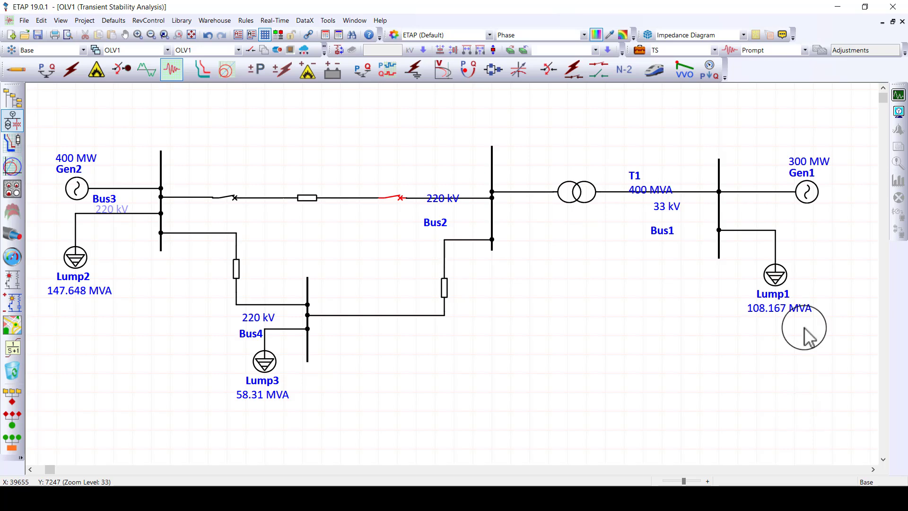
- Run the transient stability study with TS as the output file name, and move the time slider clear of the diagram
click(898, 96)
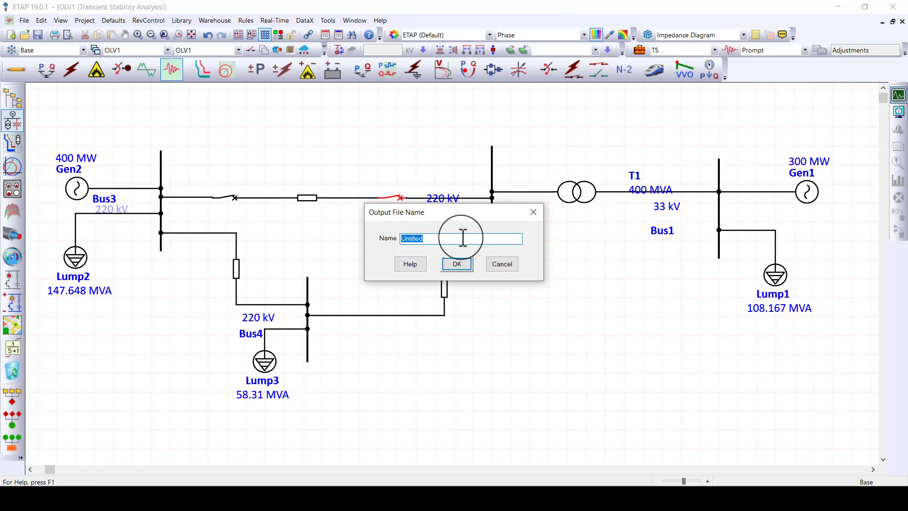
text(T)
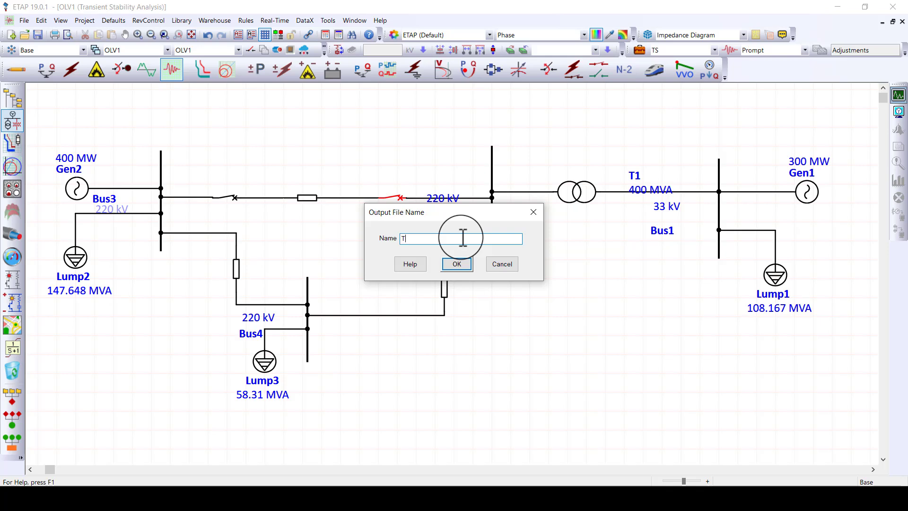
text(S)
click(458, 263)
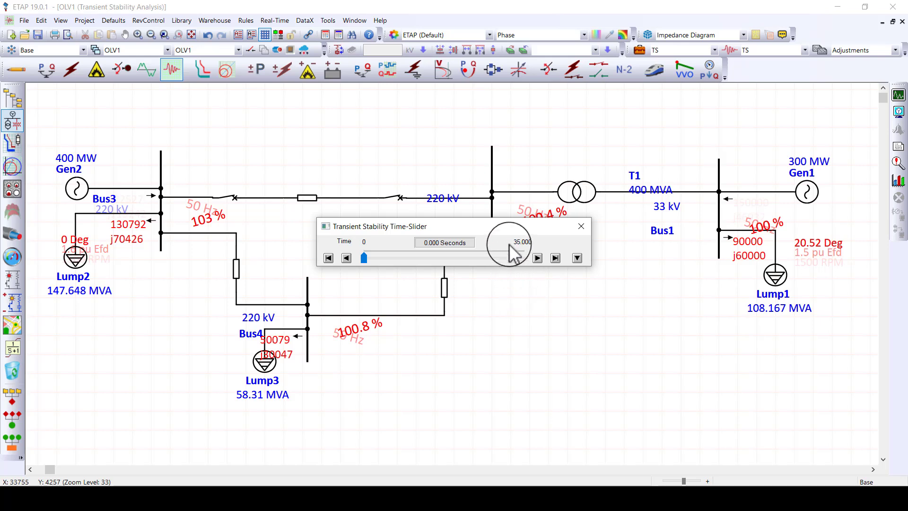
drag(539, 259, 776, 345)
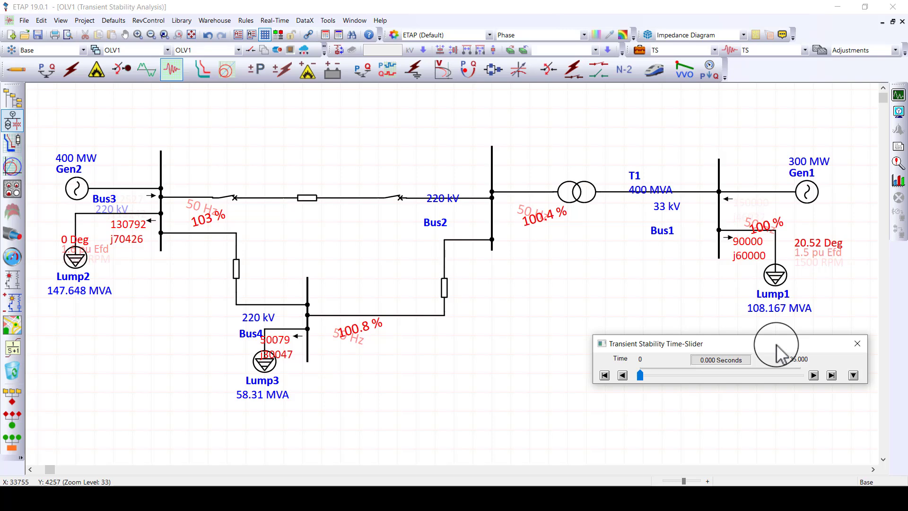
- Set the power flow unit in the transient stability display options to MVA
click(899, 113)
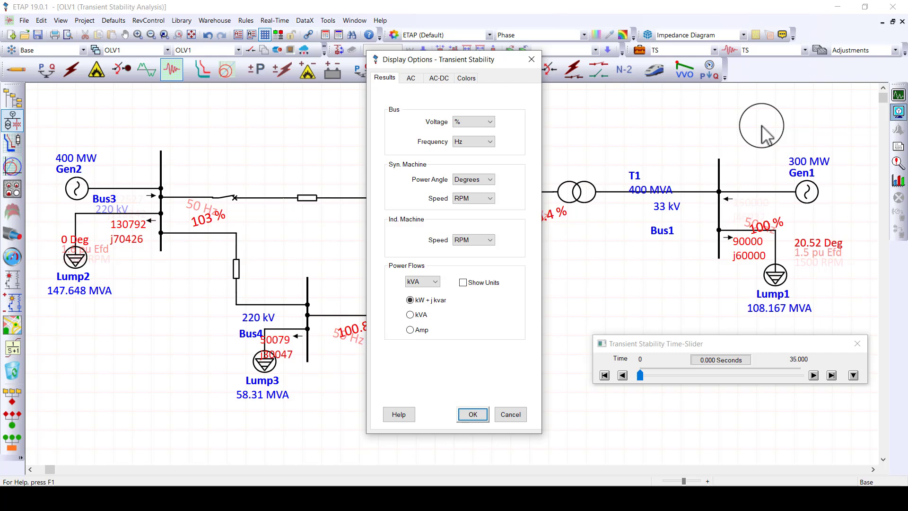
click(434, 282)
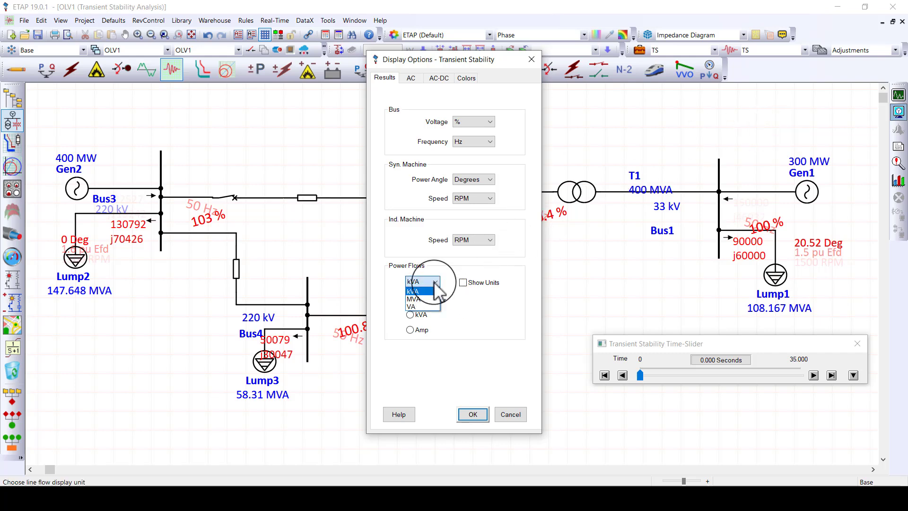
click(420, 299)
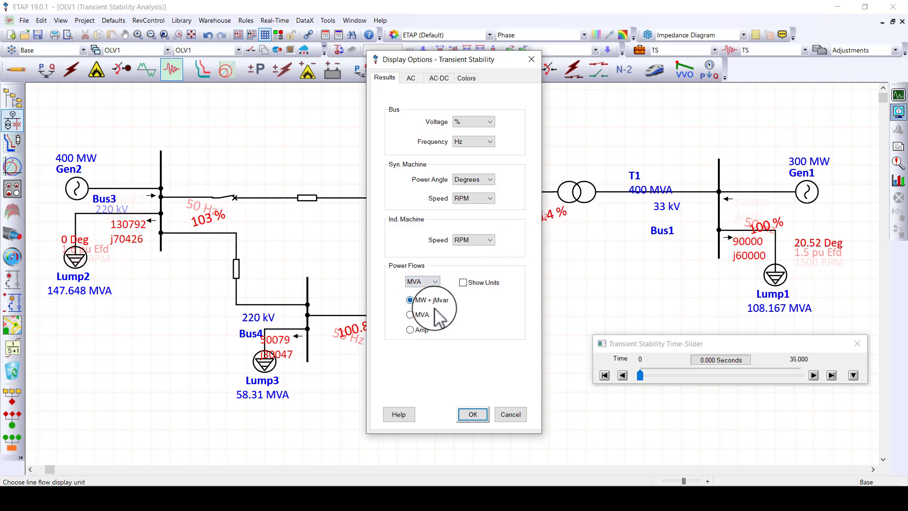
click(474, 414)
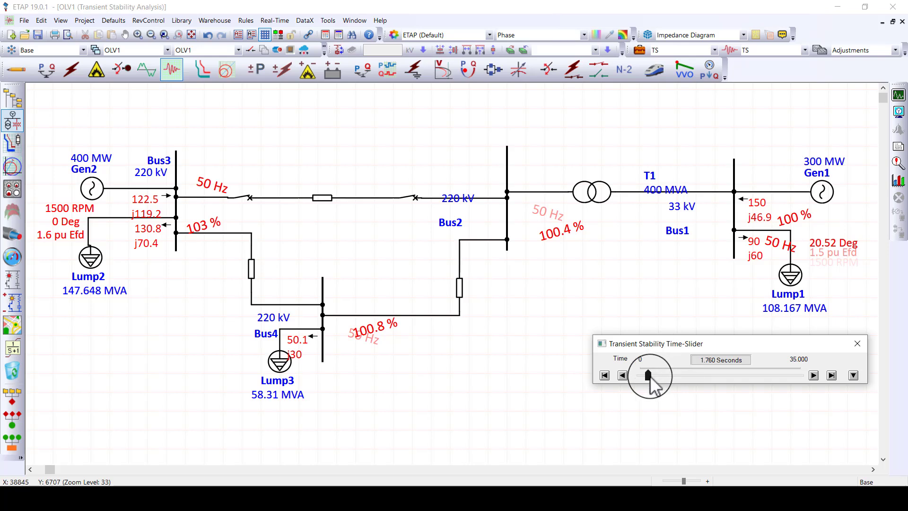
- Examine the bus voltages and Gen1 results on the diagram at simulation times 5.081 and 5.901 seconds
drag(649, 377, 662, 376)
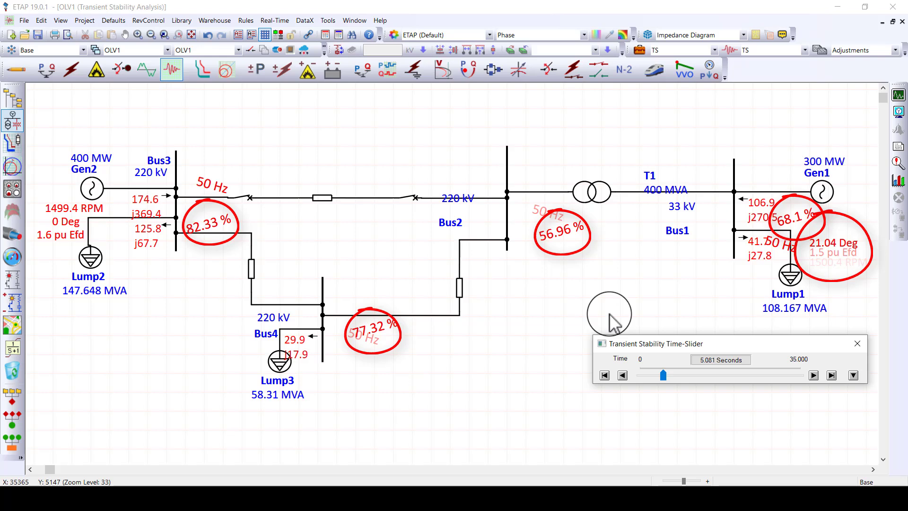
click(793, 375)
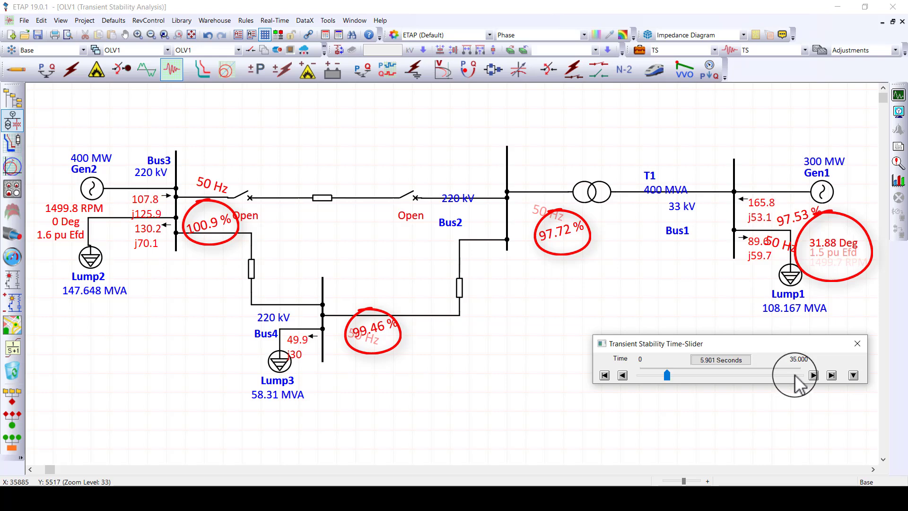
click(833, 259)
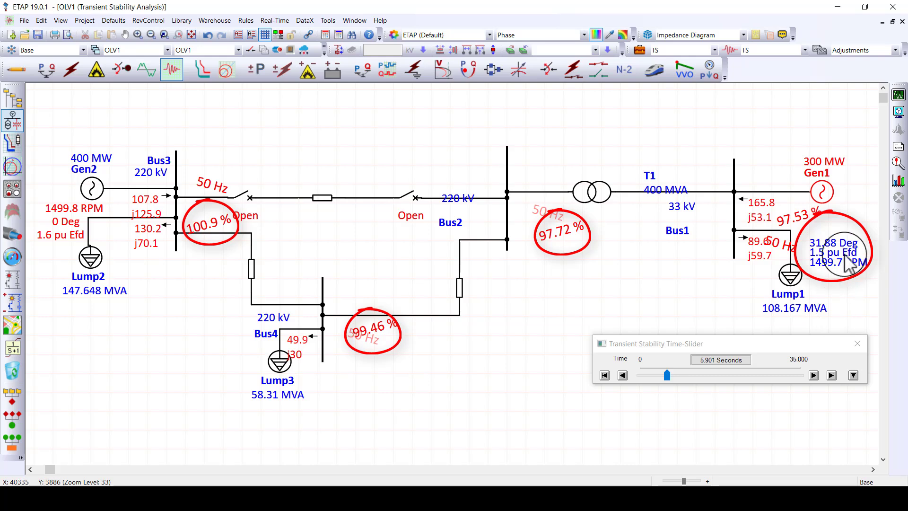